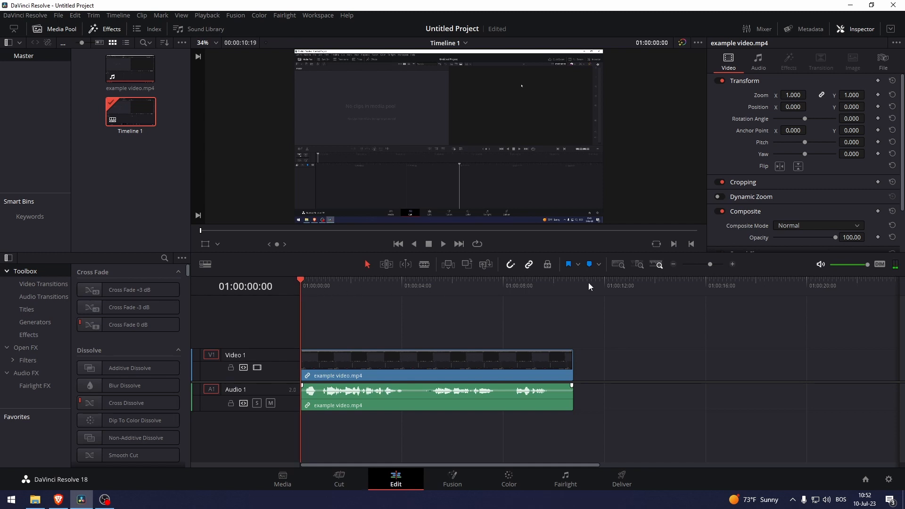
Step: Play the timeline through to listen to the speech and return the playhead to the start
{"action": "key", "text": "space"}
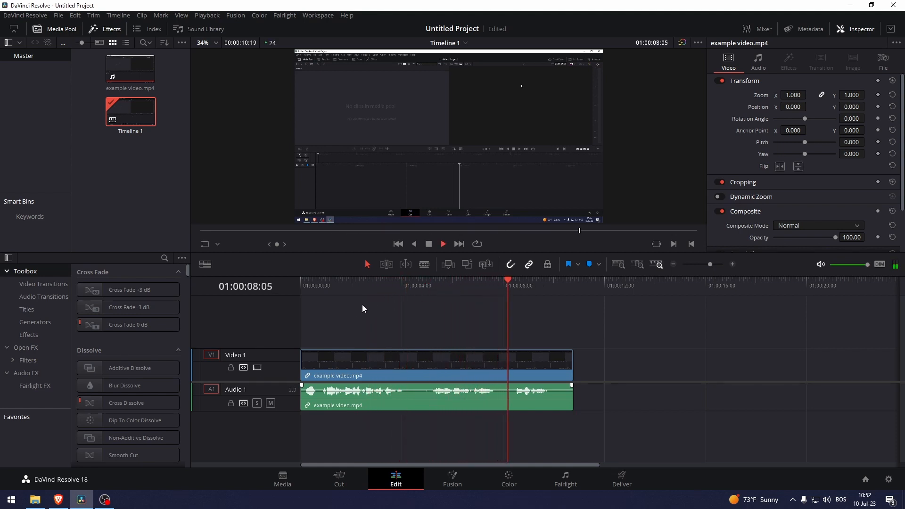
{"action": "key", "text": "space"}
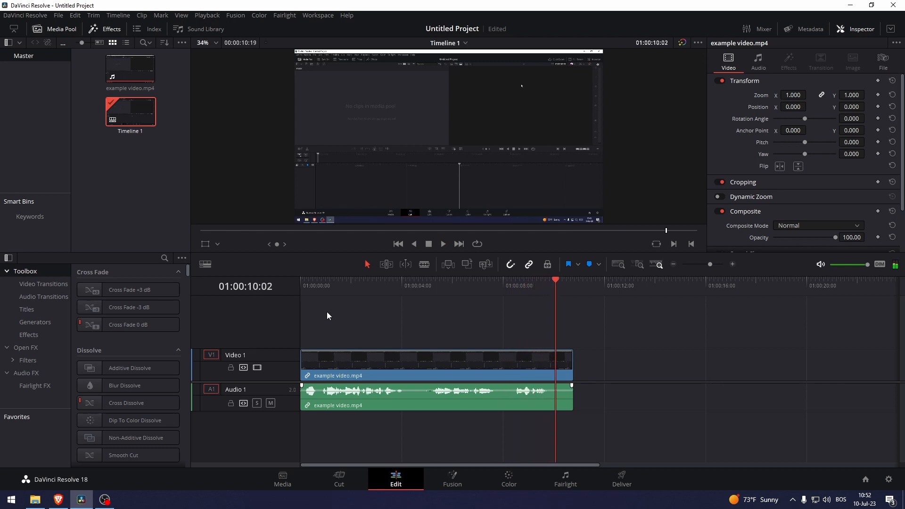
{"action": "left_click_drag", "start_coordinate": [321, 285], "coordinate": [298, 284]}
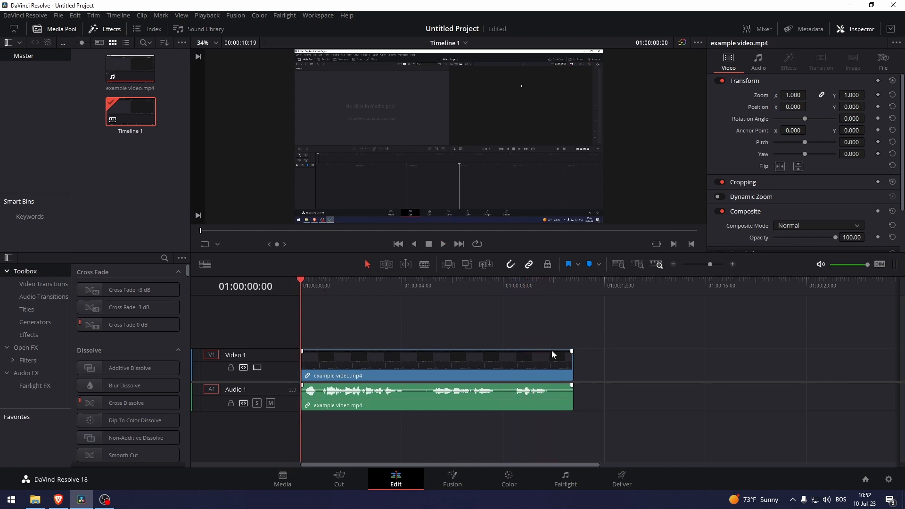
Step: Add a subtitle track above the Video 1 track and reduce its height slightly
{"action": "right_click", "coordinate": [271, 353]}
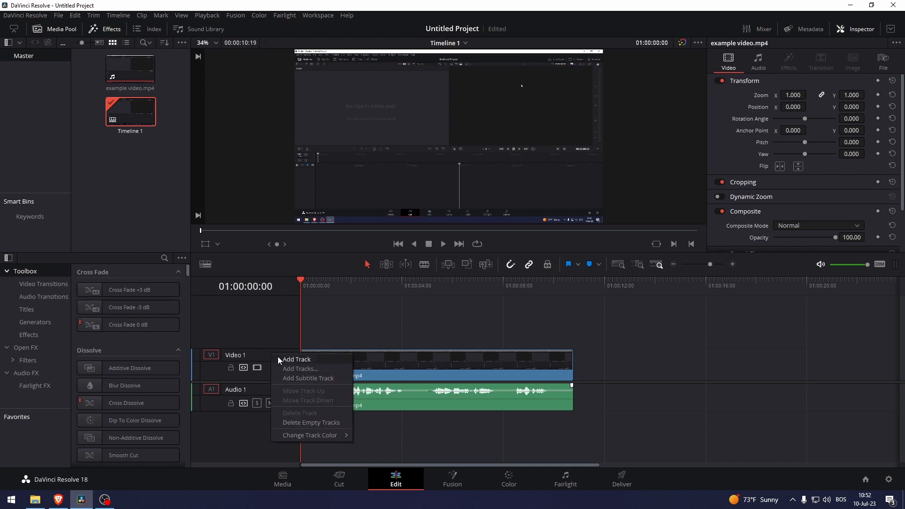
{"action": "left_click", "coordinate": [297, 379]}
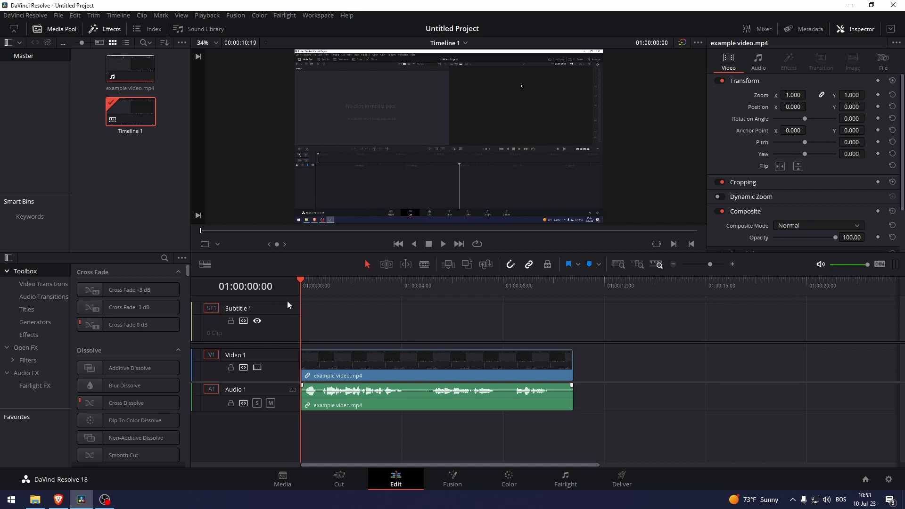
{"action": "left_click_drag", "start_coordinate": [283, 299], "coordinate": [284, 310]}
Step: Add a subtitle at the start of the subtitle track and extend it to the end of the video clip
{"action": "right_click", "coordinate": [315, 321]}
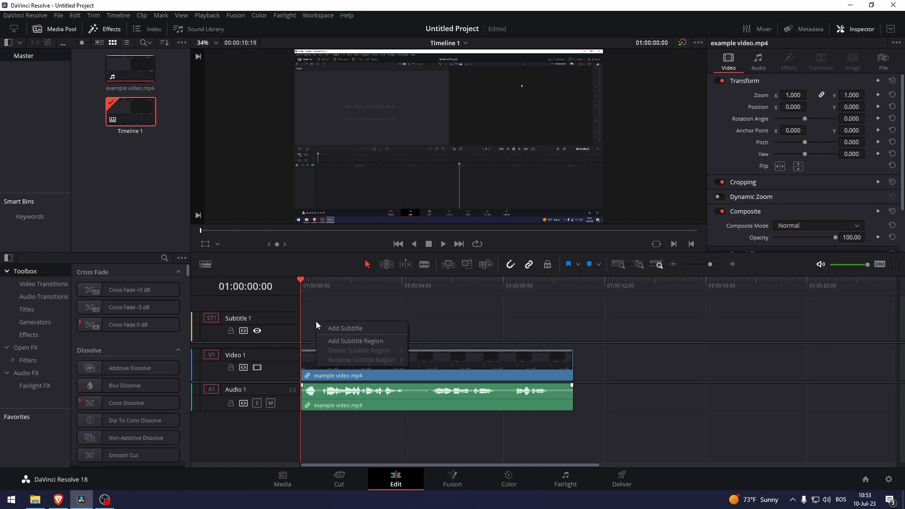
{"action": "left_click", "coordinate": [330, 327]}
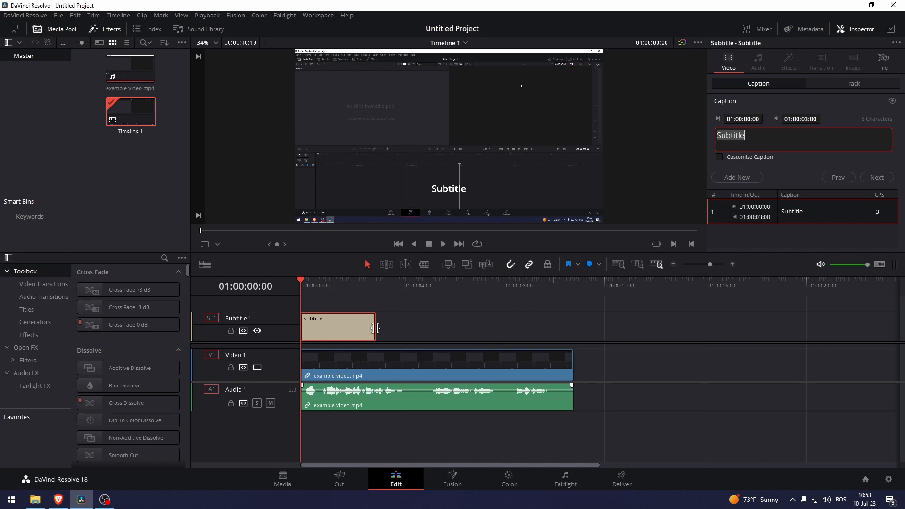
{"action": "left_click_drag", "start_coordinate": [374, 331], "coordinate": [571, 335]}
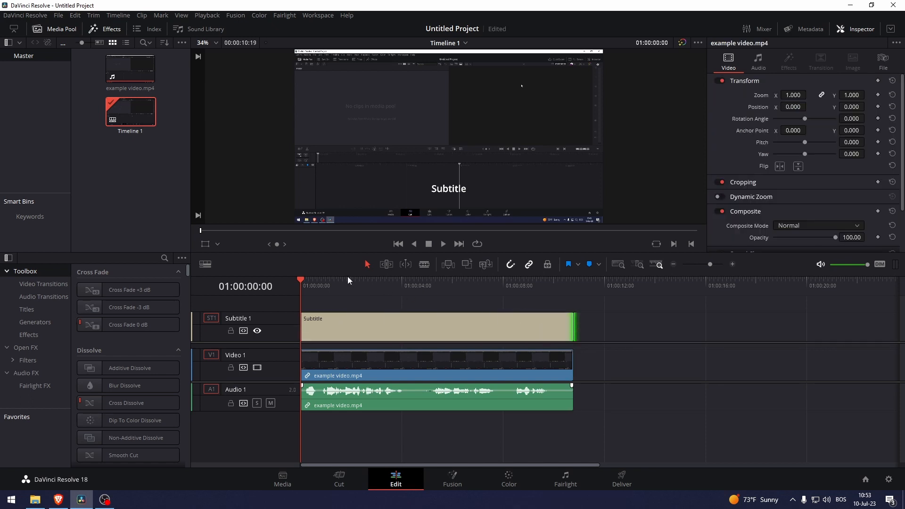
Step: Split the subtitle during playback at 01:00:00:18, 01:00:04:12, 01:00:08:03 and 01:00:10:06, and return to the timeline start
{"action": "left_click", "coordinate": [317, 322]}
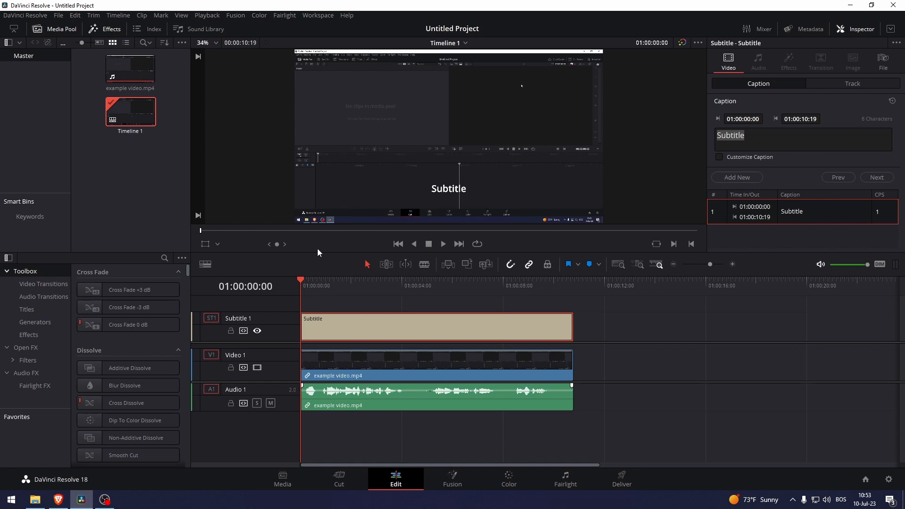
{"action": "key", "text": "space"}
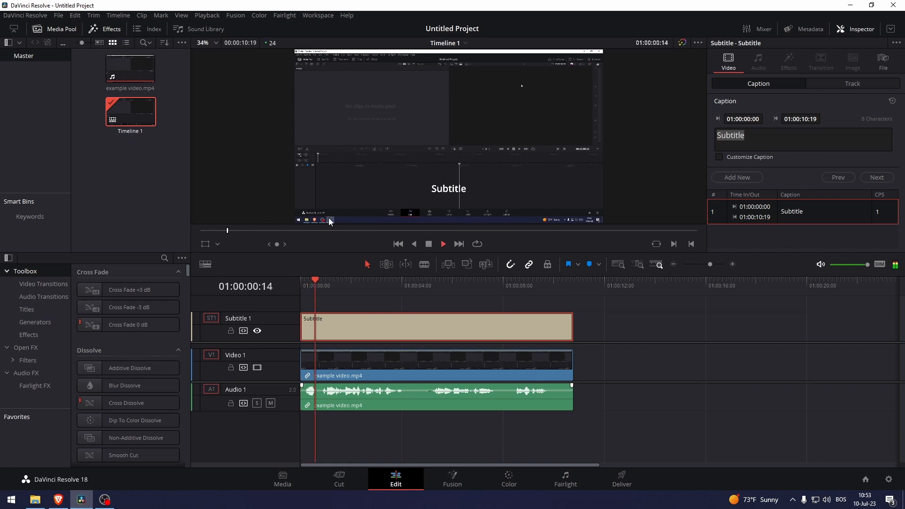
{"action": "key", "text": "ctrl+b"}
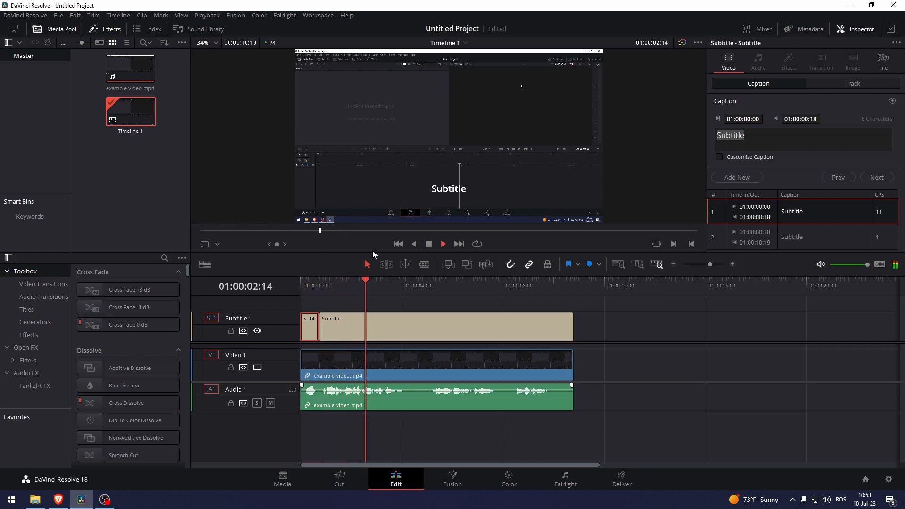
{"action": "key", "text": "ctrl+b"}
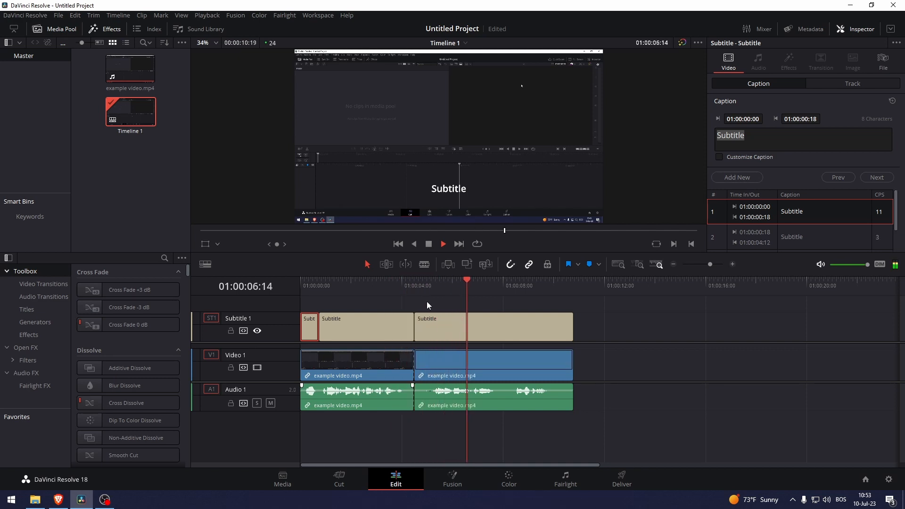
{"action": "key", "text": "ctrl+b"}
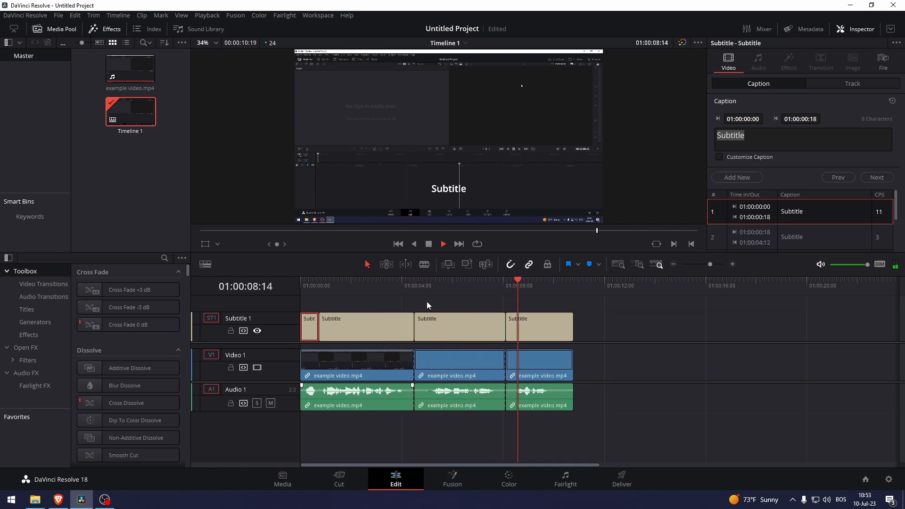
{"action": "key", "text": "ctrl+b"}
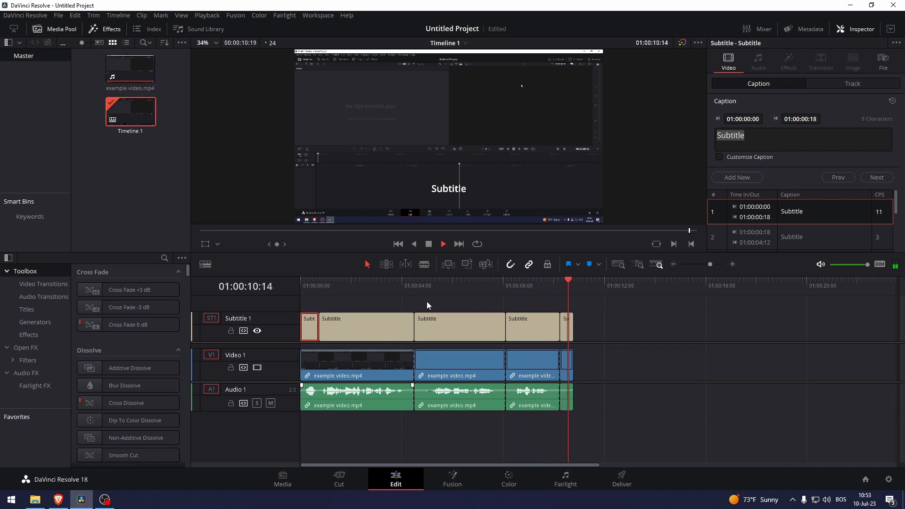
{"action": "key", "text": "space"}
{"action": "key", "text": "Home"}
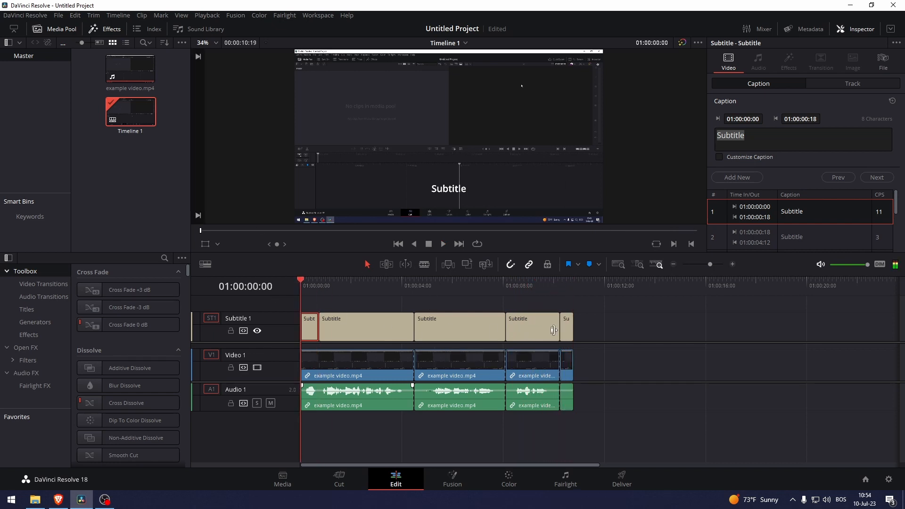
Step: Delete the short last subtitle segment and set the first subtitle's caption to "Hello"
{"action": "left_click", "coordinate": [584, 309]}
{"action": "key", "text": "Delete"}
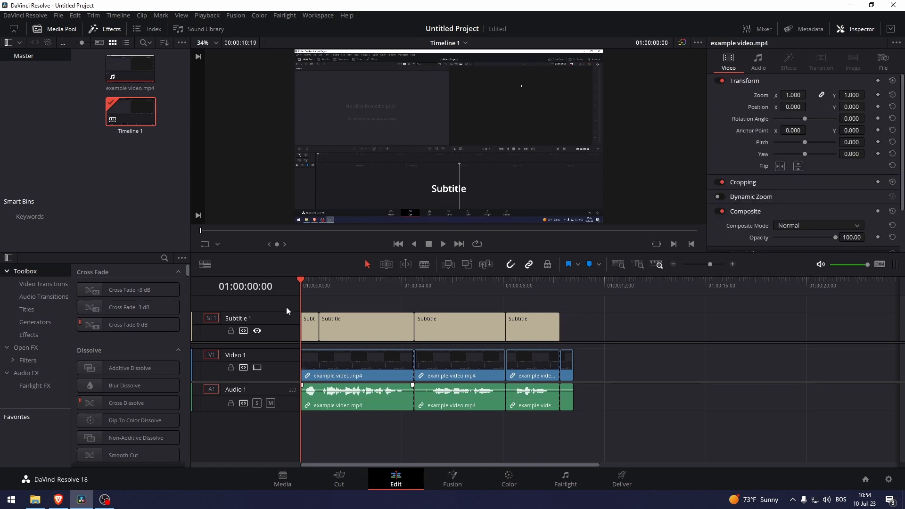
{"action": "scroll", "coordinate": [287, 310], "scroll_direction": "up", "scroll_amount": 2}
{"action": "left_click", "coordinate": [322, 315]}
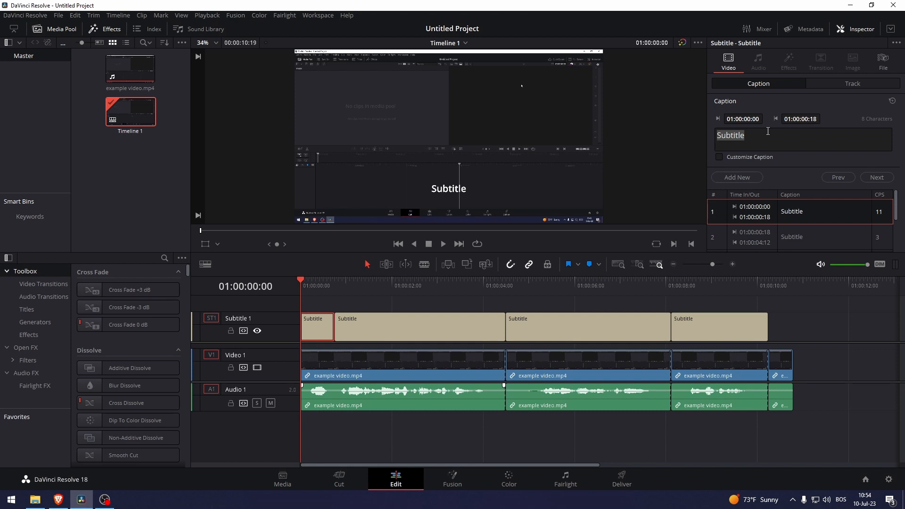
{"action": "type", "text": "Hello"}
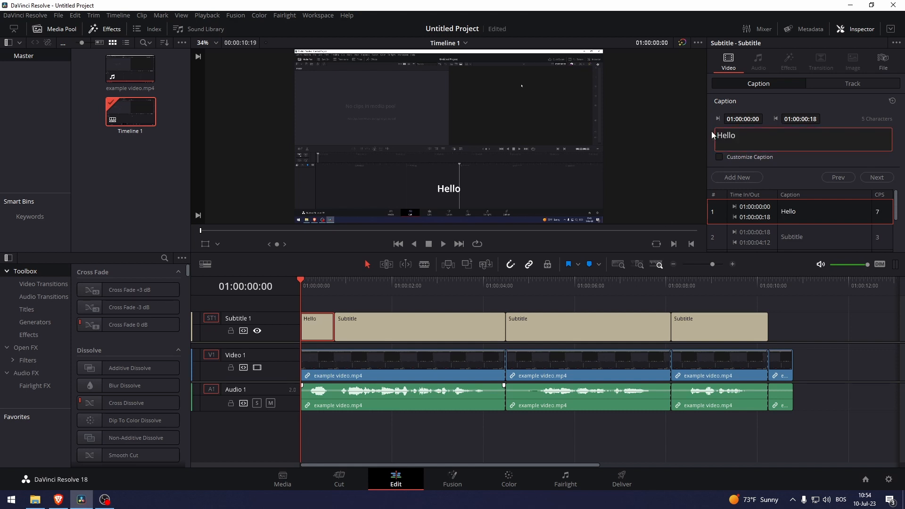
Step: Set the second subtitle's caption to "Today I'm gonna be showing you how to" with "add subtitles" on a second line
{"action": "left_click", "coordinate": [301, 285]}
{"action": "key", "text": "space"}
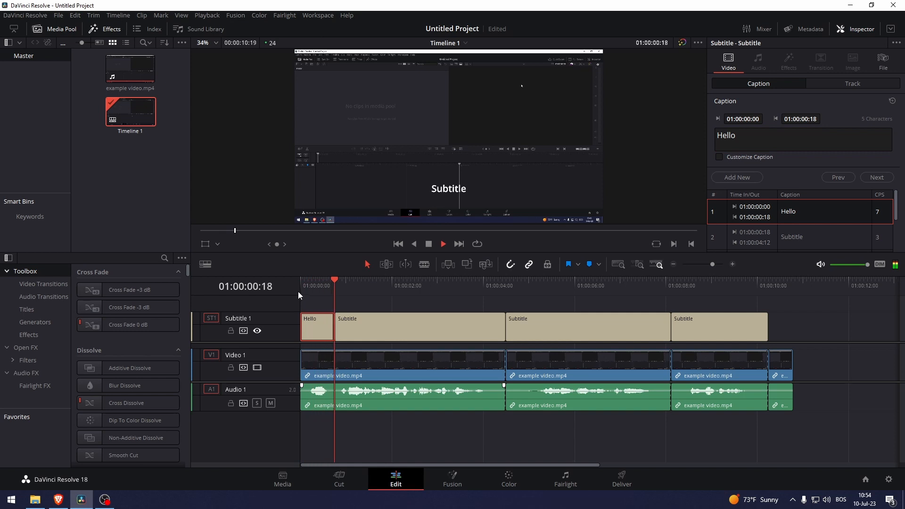
{"action": "key", "text": "space"}
{"action": "left_click", "coordinate": [316, 284]}
{"action": "left_click", "coordinate": [346, 285]}
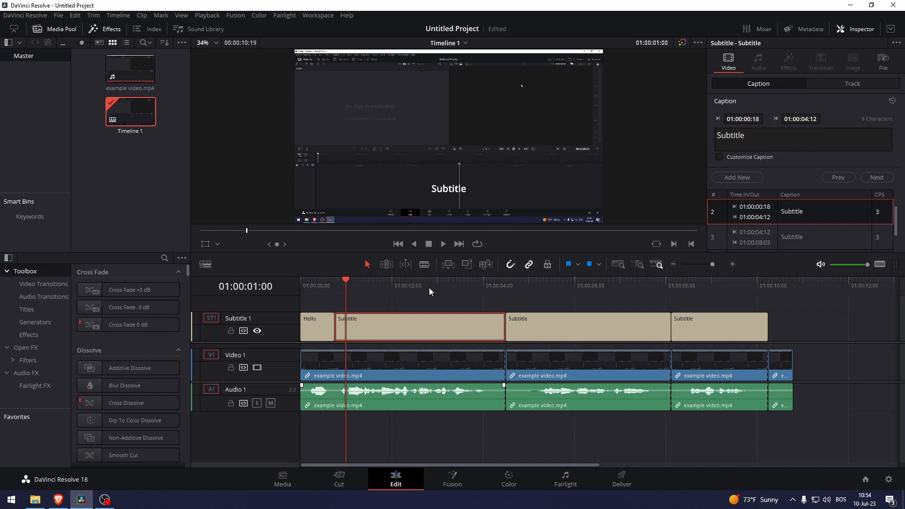
{"action": "left_click_drag", "start_coordinate": [784, 140], "coordinate": [708, 132]}
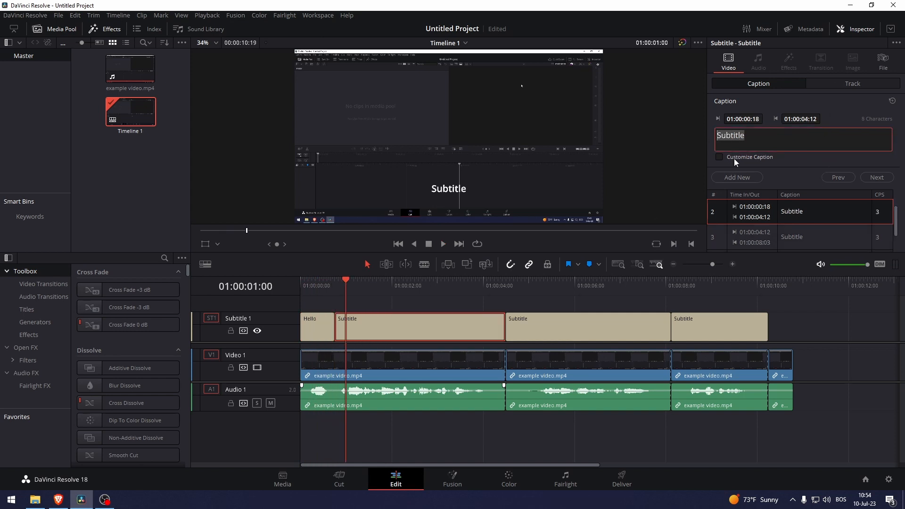
{"action": "key", "text": "BackSpace"}
{"action": "type", "text": "Today I'm gonna be showing you how to"}
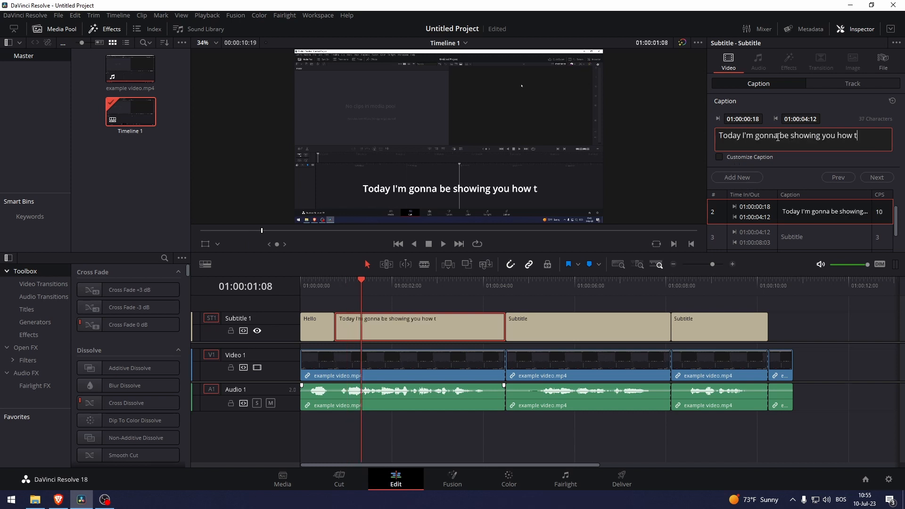
{"action": "key", "text": "Return"}
{"action": "type", "text": "add subtitles"}
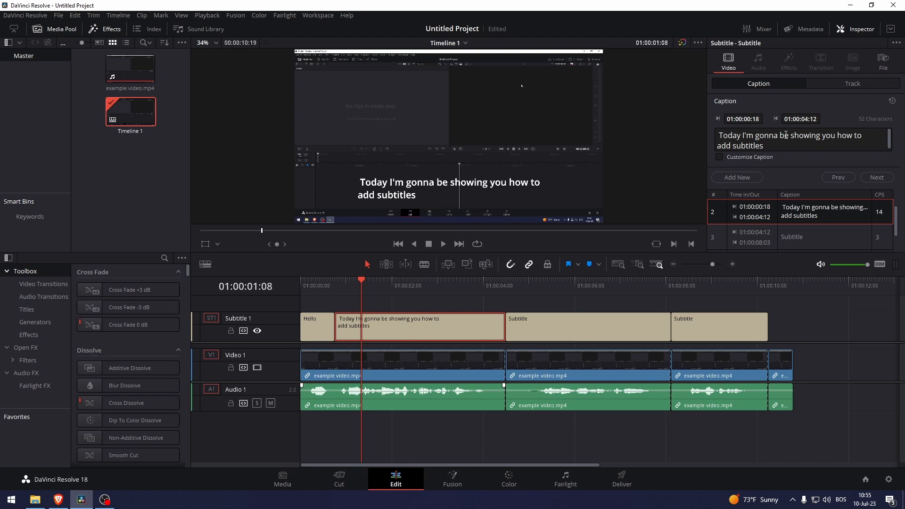
Step: Center-align the subtitle track's text and set its font color to orange-yellow #ffb300
{"action": "left_click", "coordinate": [843, 83]}
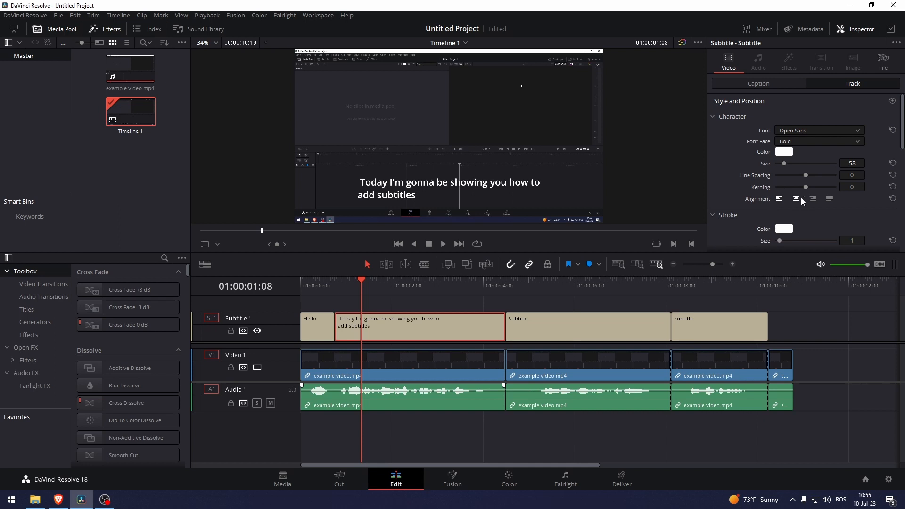
{"action": "left_click", "coordinate": [796, 199]}
{"action": "left_click", "coordinate": [785, 151]}
{"action": "left_click_drag", "start_coordinate": [519, 171], "coordinate": [525, 152]}
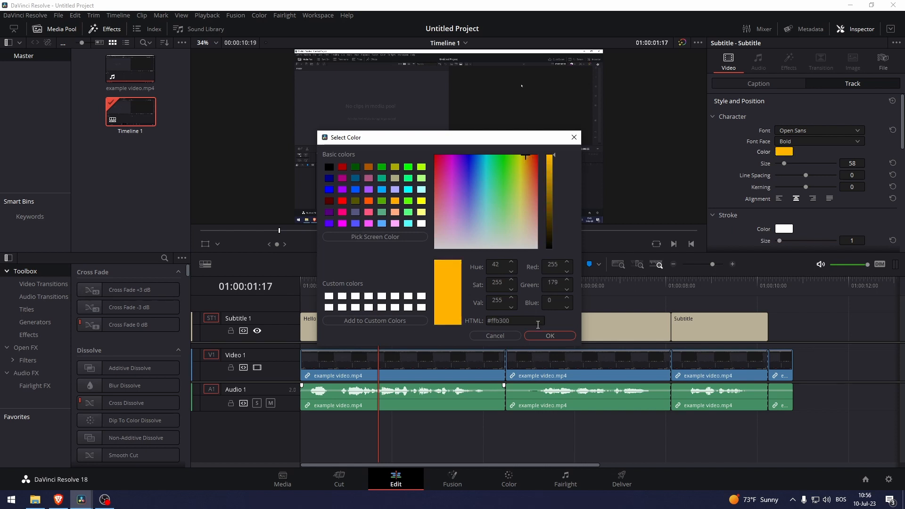
{"action": "left_click", "coordinate": [550, 335]}
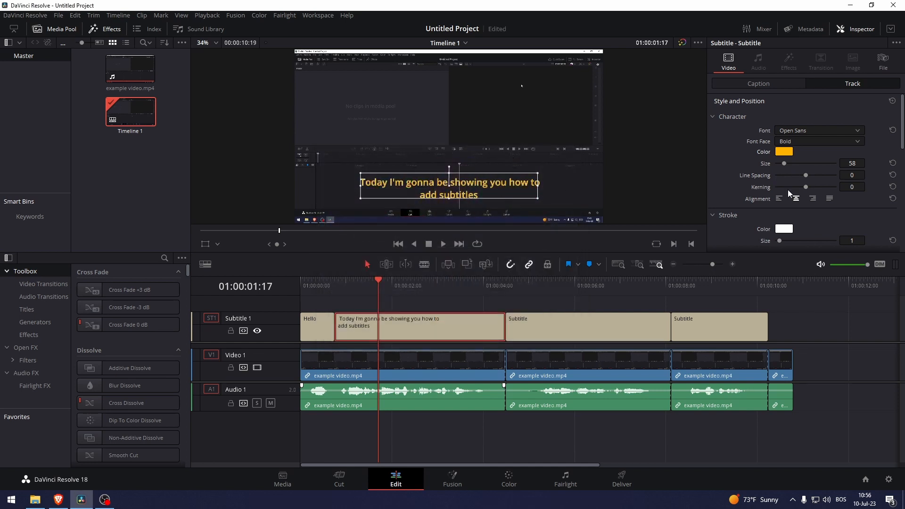
Step: Set the subtitle track's stroke color to black
{"action": "scroll", "coordinate": [787, 190], "scroll_direction": "down", "scroll_amount": 3}
{"action": "left_click", "coordinate": [784, 116]}
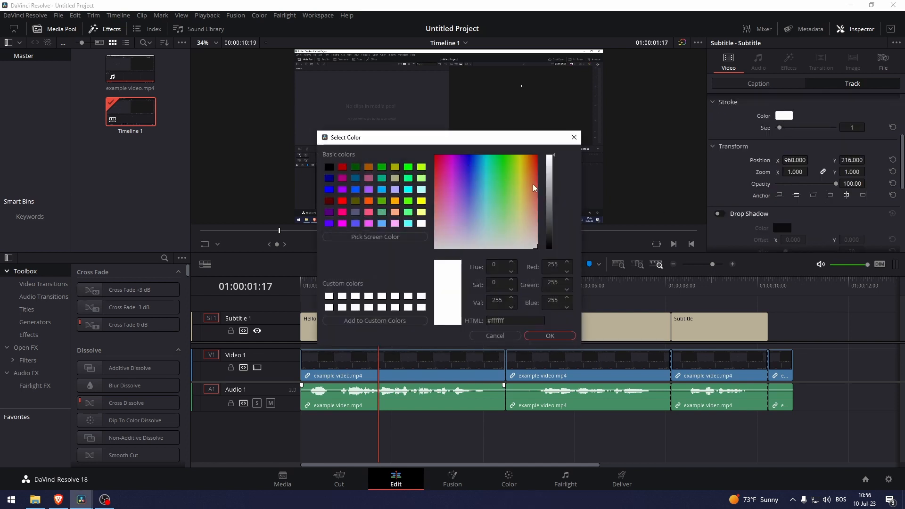
{"action": "left_click_drag", "start_coordinate": [549, 193], "coordinate": [549, 245]}
{"action": "left_click", "coordinate": [549, 336]}
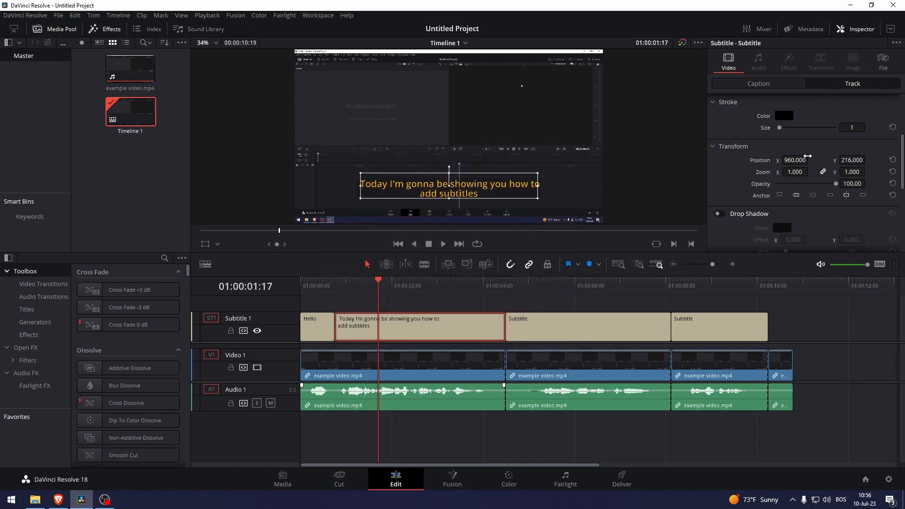
Step: Set the subtitle track's Y position to 154 and preview the first two captions in the viewer
{"action": "left_click_drag", "start_coordinate": [852, 160], "coordinate": [823, 160]}
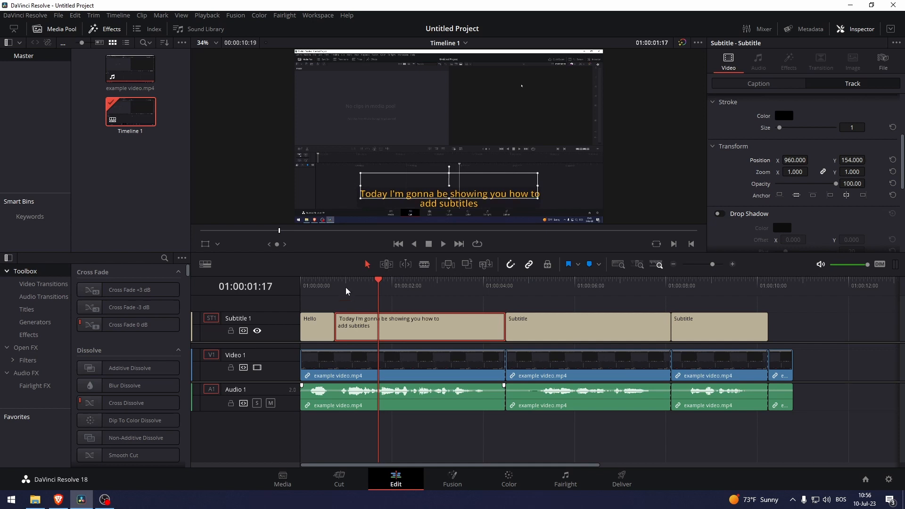
{"action": "mouse_move", "coordinate": [347, 289]}
{"action": "left_mouse_down"}
{"action": "mouse_move", "coordinate": [316, 290]}
{"action": "mouse_move", "coordinate": [360, 288]}
{"action": "left_mouse_up"}
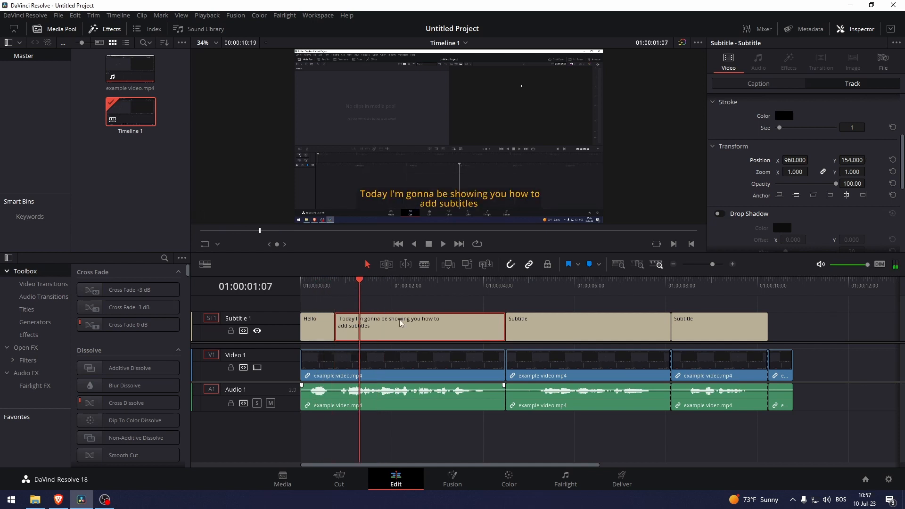
{"action": "left_click", "coordinate": [315, 289]}
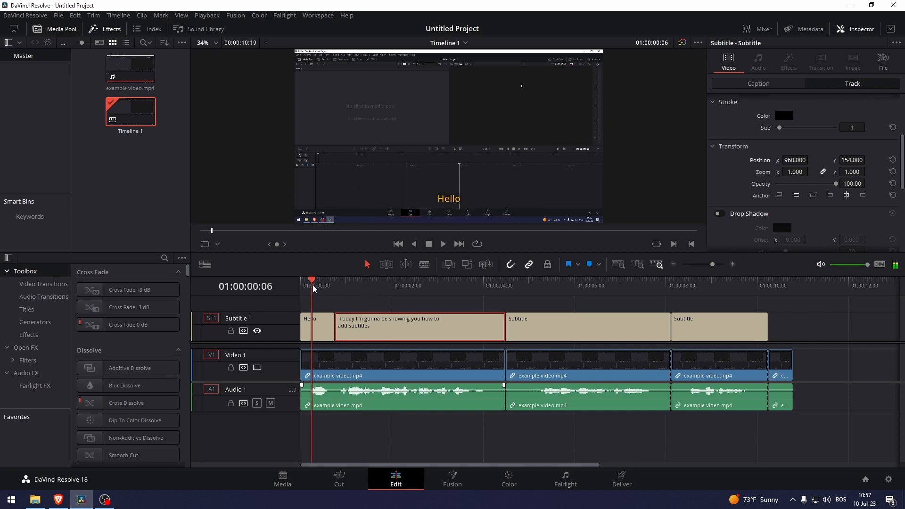
Step: Listen to the third subtitle's section and set its caption to "This is a very short tutorial"
{"action": "left_click", "coordinate": [506, 287]}
{"action": "left_click", "coordinate": [549, 322]}
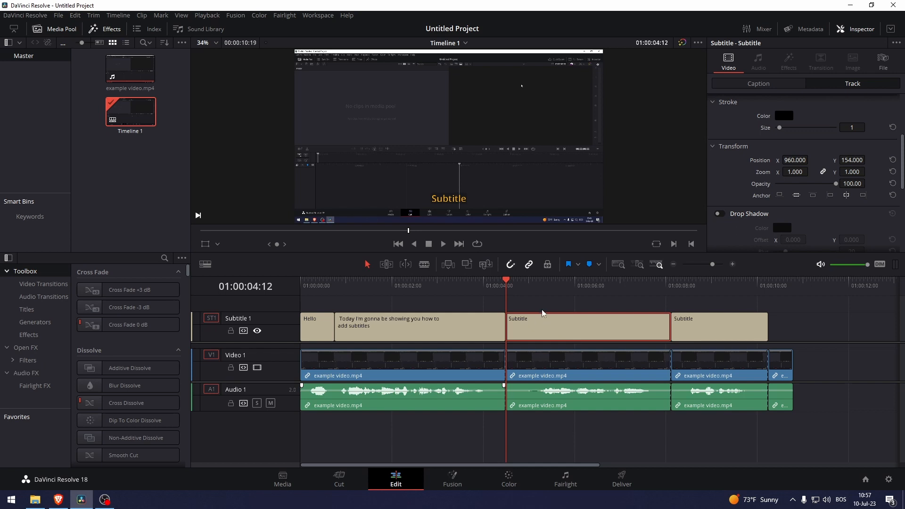
{"action": "key", "text": "space"}
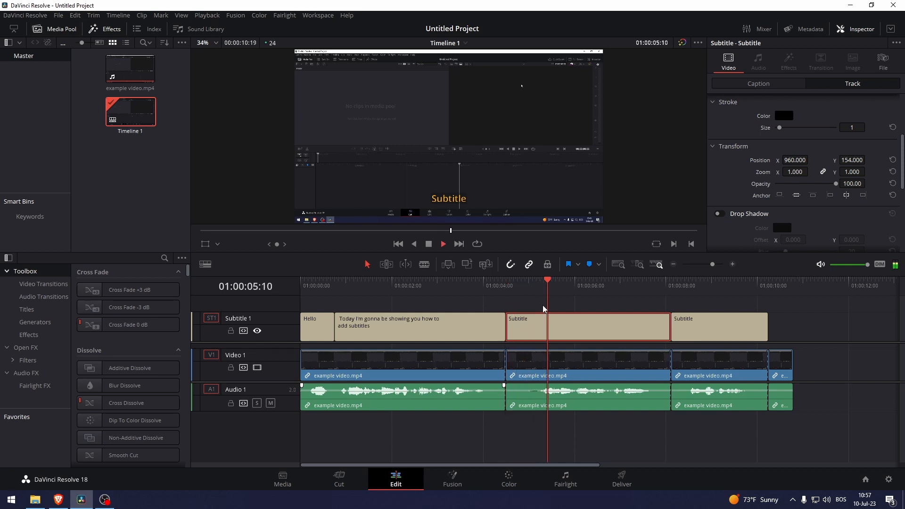
{"action": "key", "text": "space"}
{"action": "left_click", "coordinate": [758, 84]}
{"action": "triple_click", "coordinate": [769, 135]}
{"action": "type", "text": "This is a very short tutorial"}
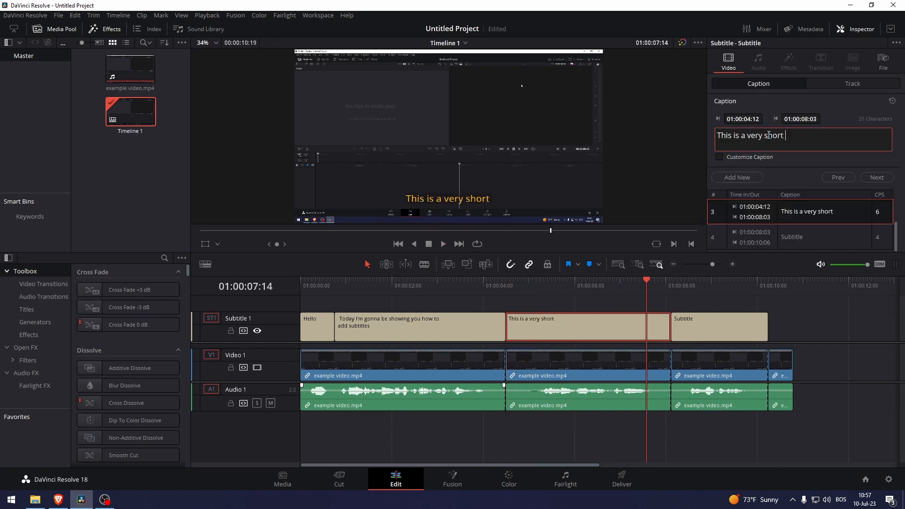
Step: Set the fourth subtitle's caption to "An example video"
{"action": "triple_click", "coordinate": [739, 139]}
{"action": "type", "text": "An example video."}
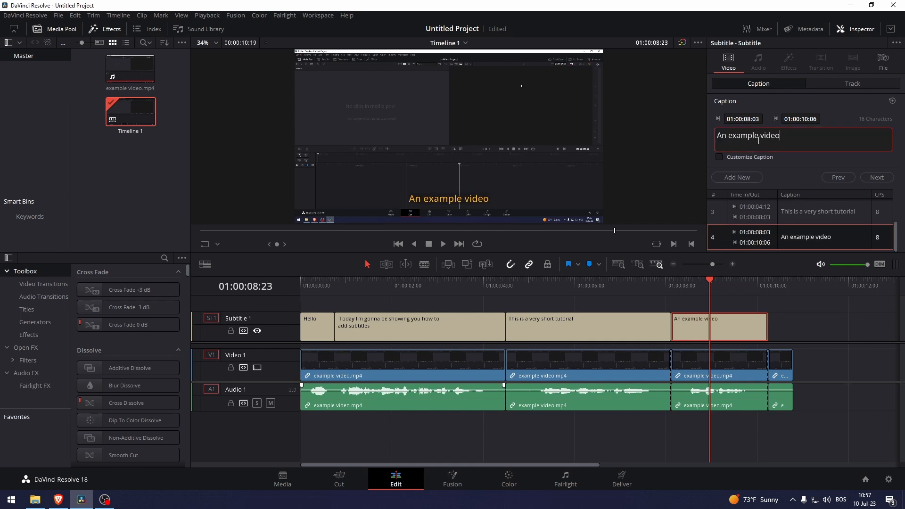
Step: Change the fourth subtitle's caption to "an example video." with a lowercase first letter and a closing period
{"action": "left_click", "coordinate": [723, 136]}
{"action": "key", "text": "BackSpace"}
{"action": "type", "text": "a"}
{"action": "left_click", "coordinate": [630, 285]}
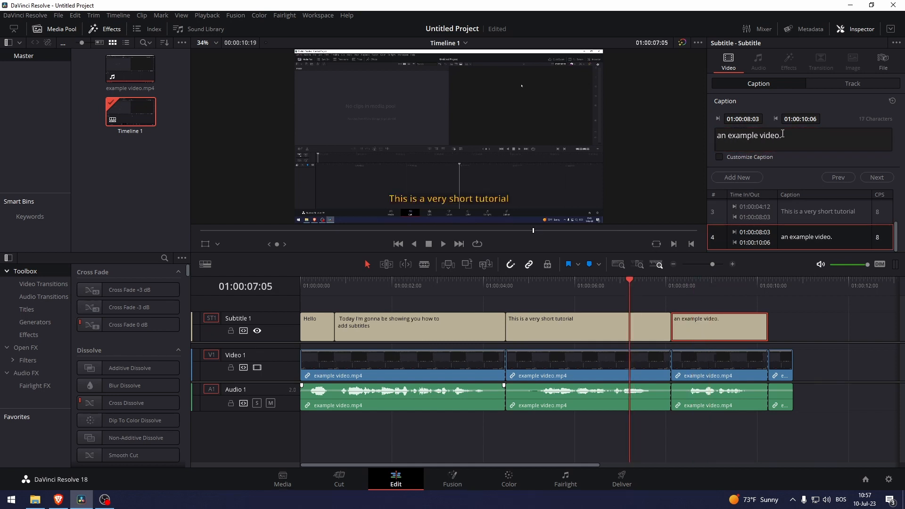
{"action": "left_click", "coordinate": [784, 135]}
Step: Add a comma at the end of the third subtitle's caption and a period at the end of the second's
{"action": "left_click", "coordinate": [803, 211]}
{"action": "left_click", "coordinate": [820, 139]}
{"action": "type", "text": ","}
{"action": "left_click", "coordinate": [453, 324]}
{"action": "left_click", "coordinate": [804, 148]}
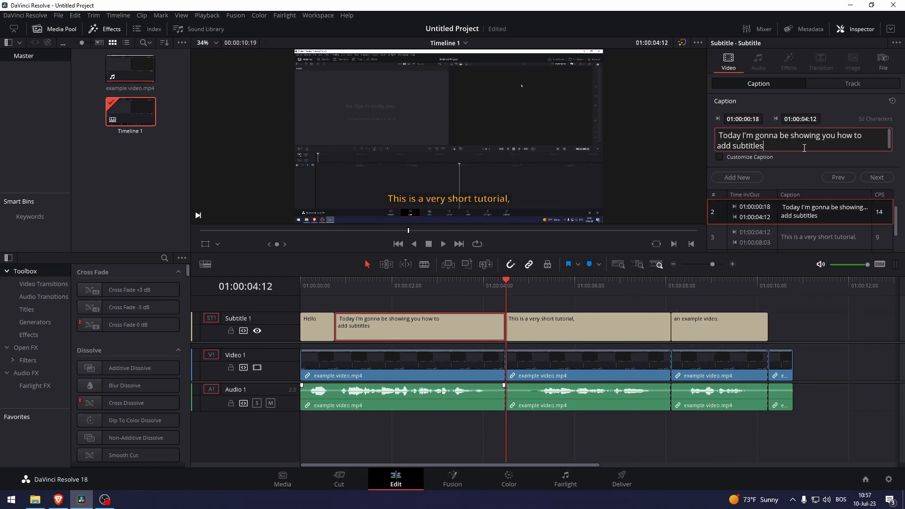
Step: Enlarge the viewer and play the subtitled timeline from the beginning
{"action": "key", "text": "Home"}
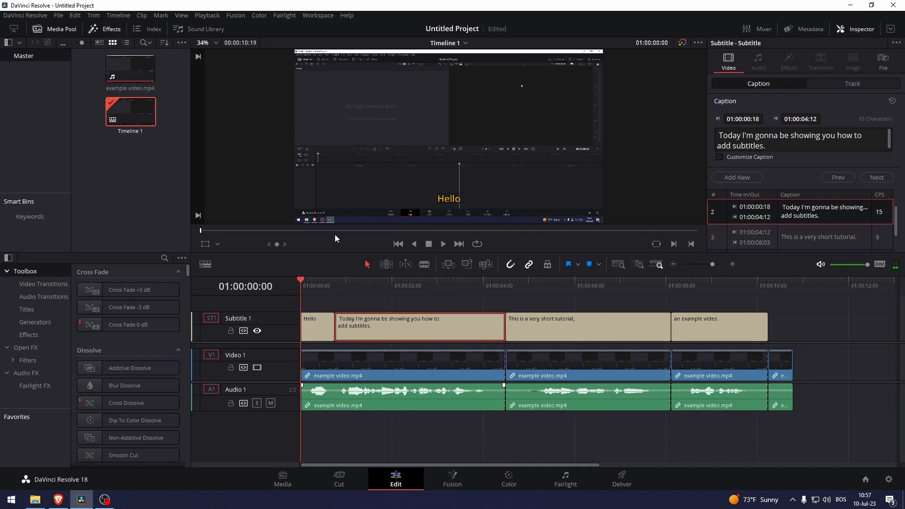
{"action": "left_click_drag", "start_coordinate": [320, 252], "coordinate": [320, 345]}
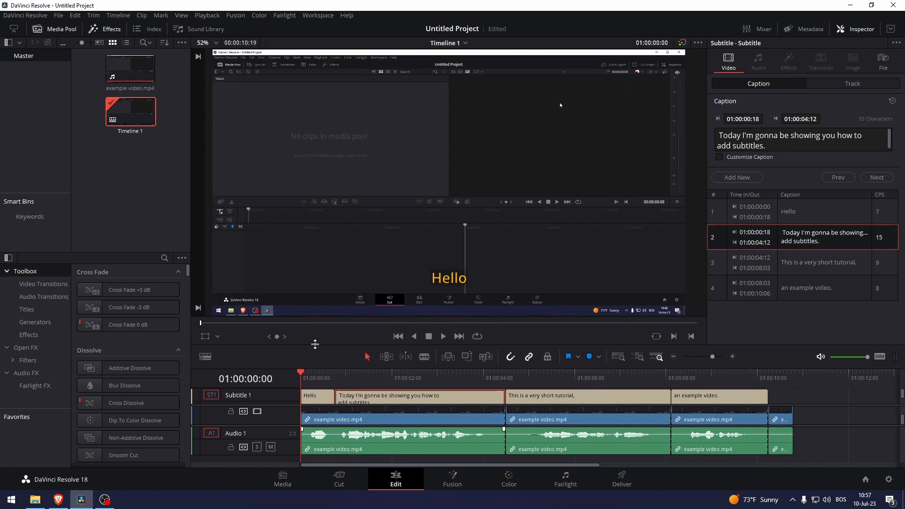
{"action": "key", "text": "space"}
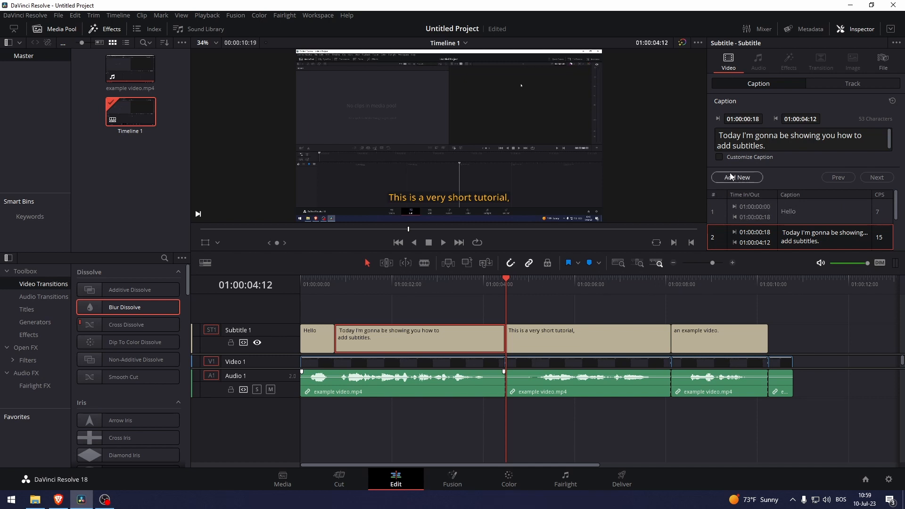
Step: Return the playhead to the timeline's start and add a second subtitle track above Subtitle 1
{"action": "left_click_drag", "start_coordinate": [393, 282], "coordinate": [276, 300]}
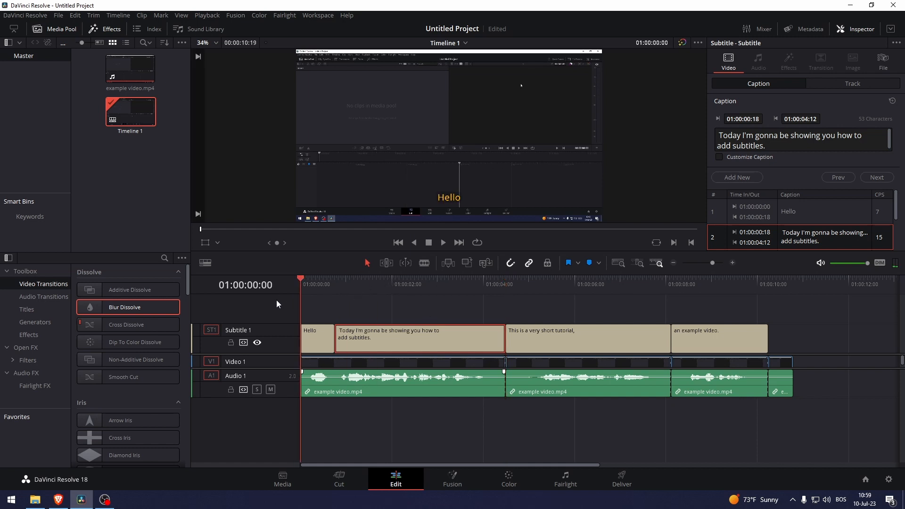
{"action": "right_click", "coordinate": [276, 300]}
{"action": "left_click", "coordinate": [315, 307]}
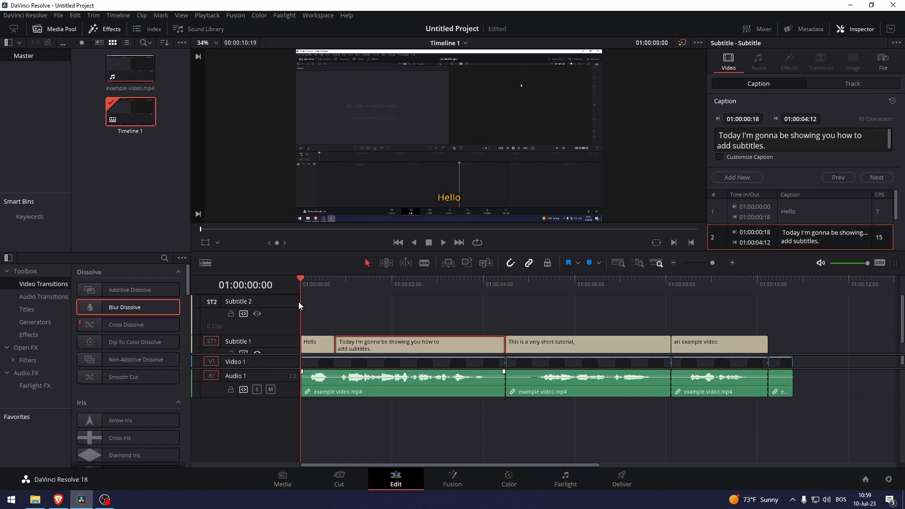